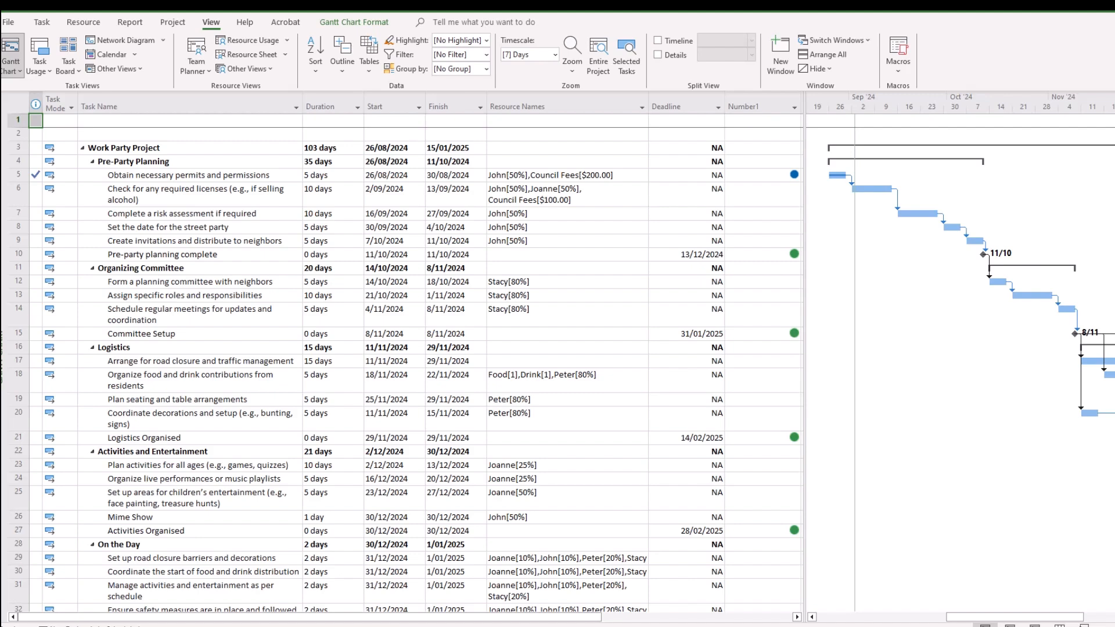
# Save the entire street-party schedule into the main Baseline slot via Set Baseline
pyautogui.click(42, 22)
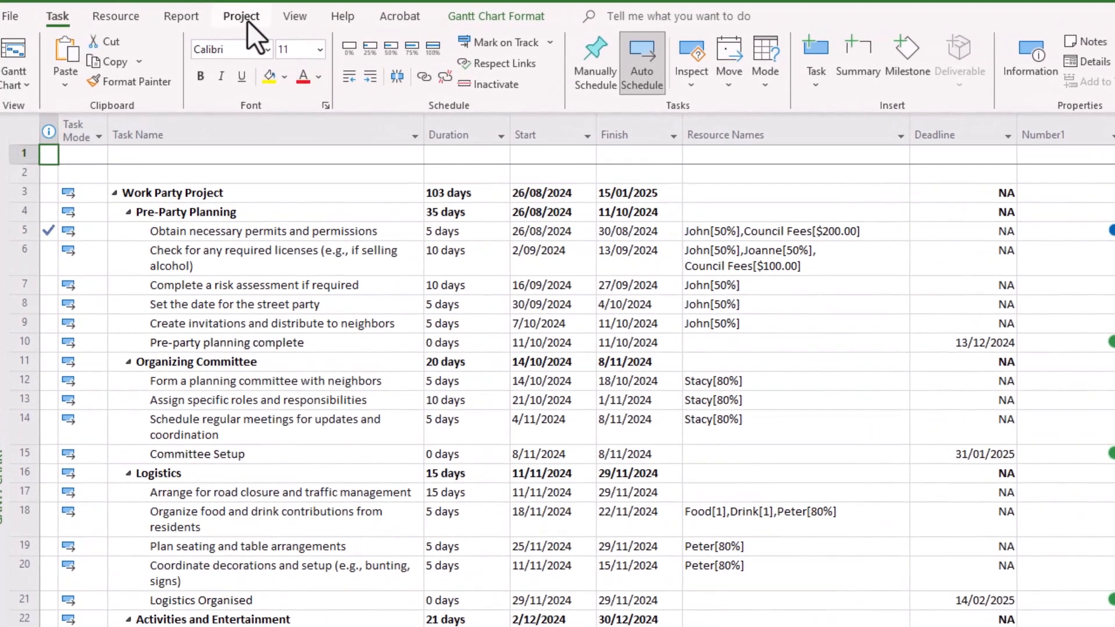
pyautogui.click(245, 23)
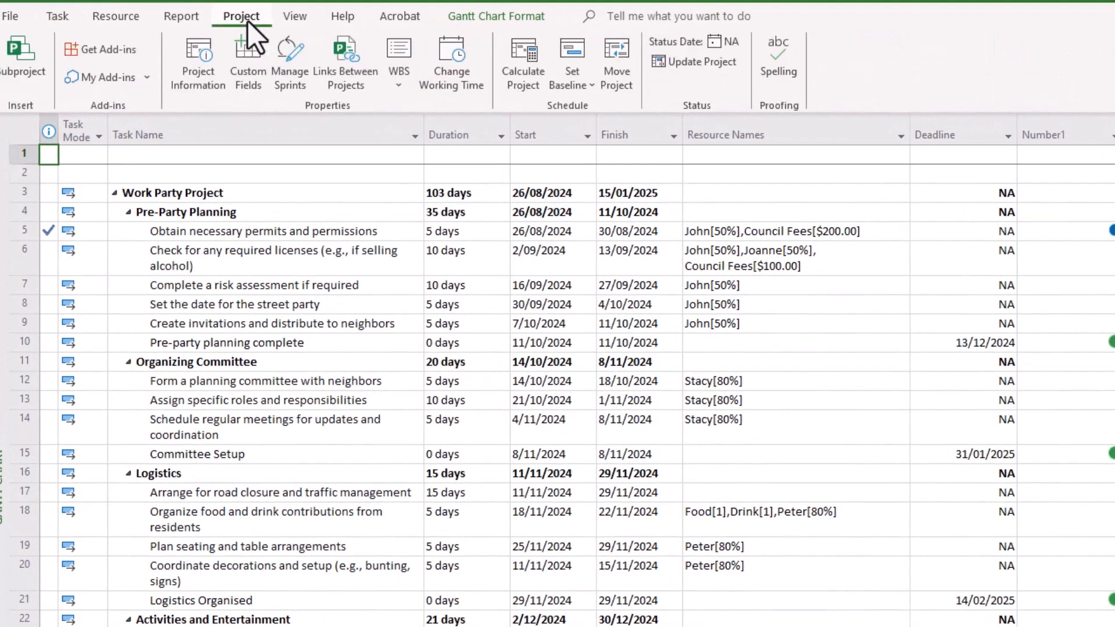
pyautogui.click(590, 84)
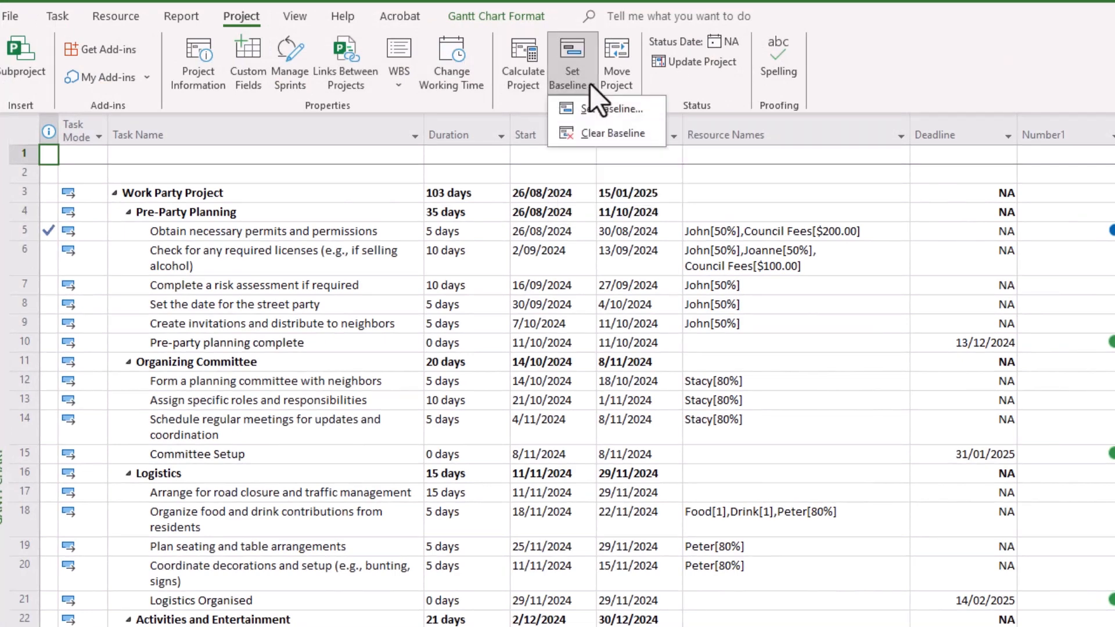
pyautogui.click(644, 109)
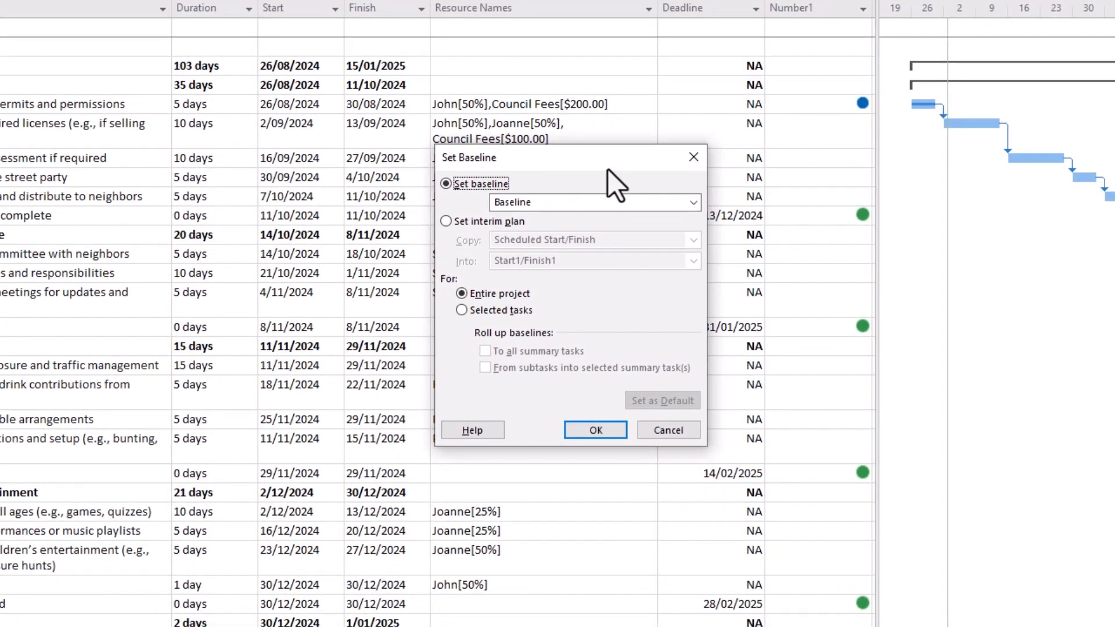
pyautogui.click(694, 204)
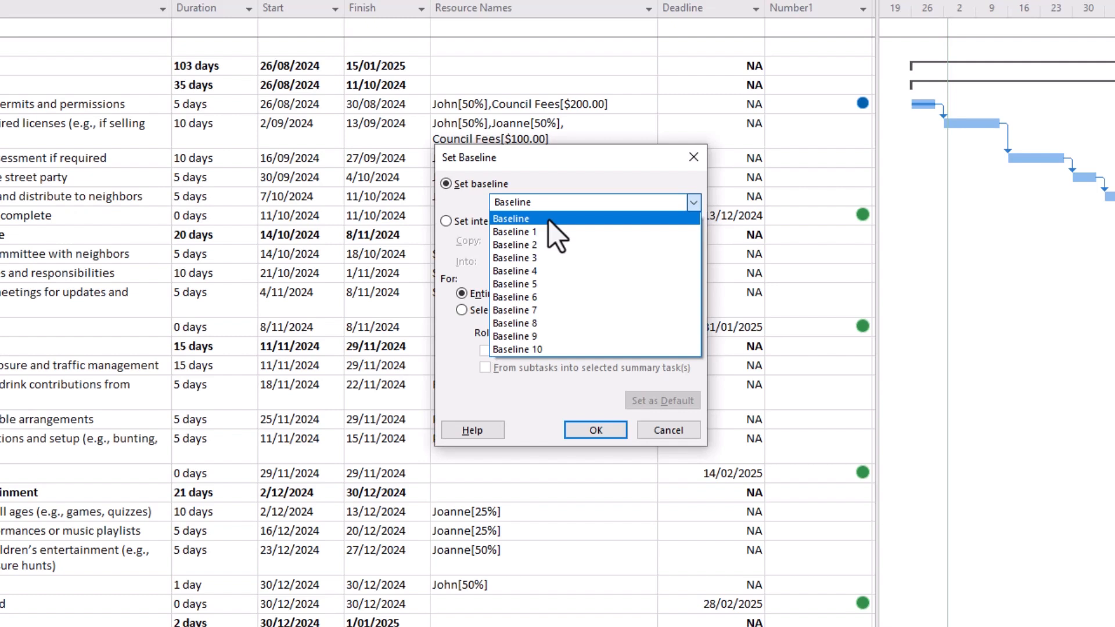
pyautogui.click(522, 220)
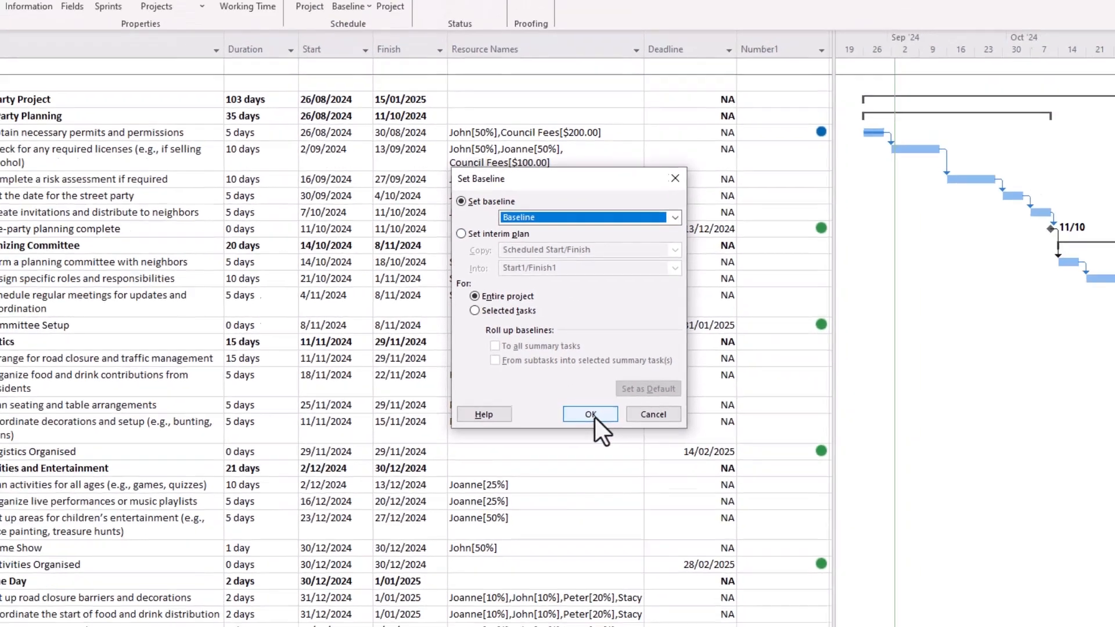
pyautogui.click(596, 432)
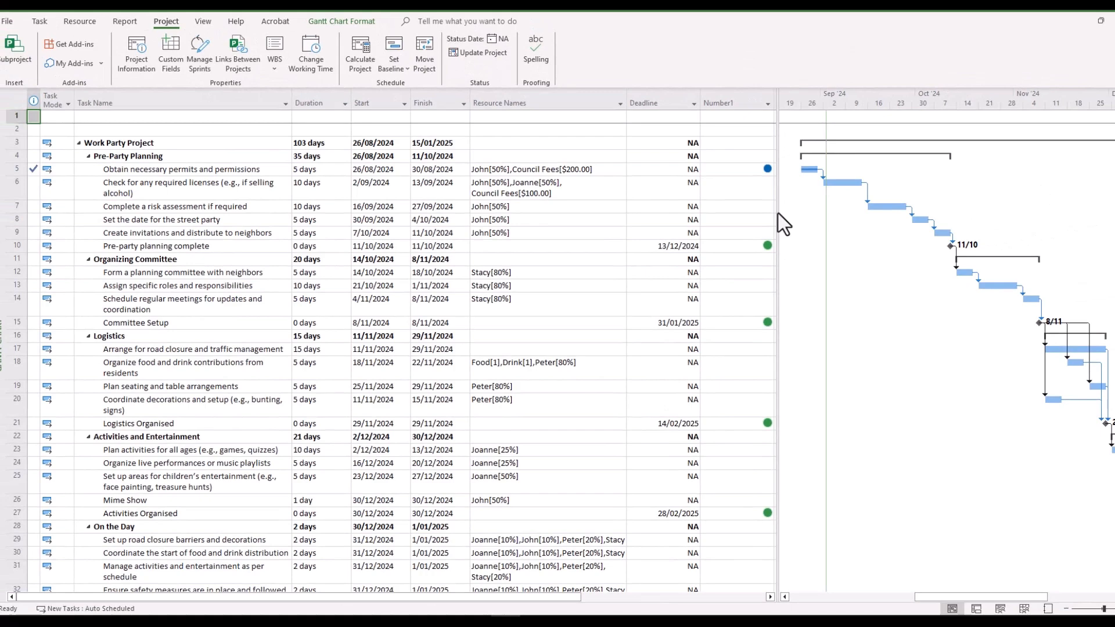
# Widen the table and add a Baseline Start column, confirming it matches the current start dates
pyautogui.moveTo(766, 228); pyautogui.dragTo(952, 227)
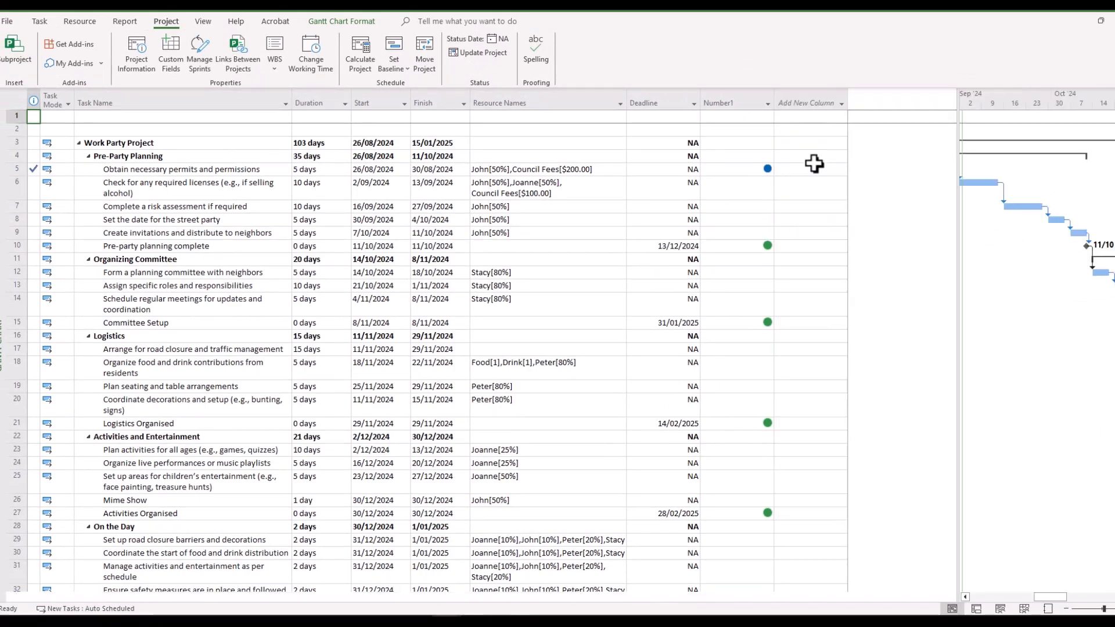
pyautogui.click(842, 103)
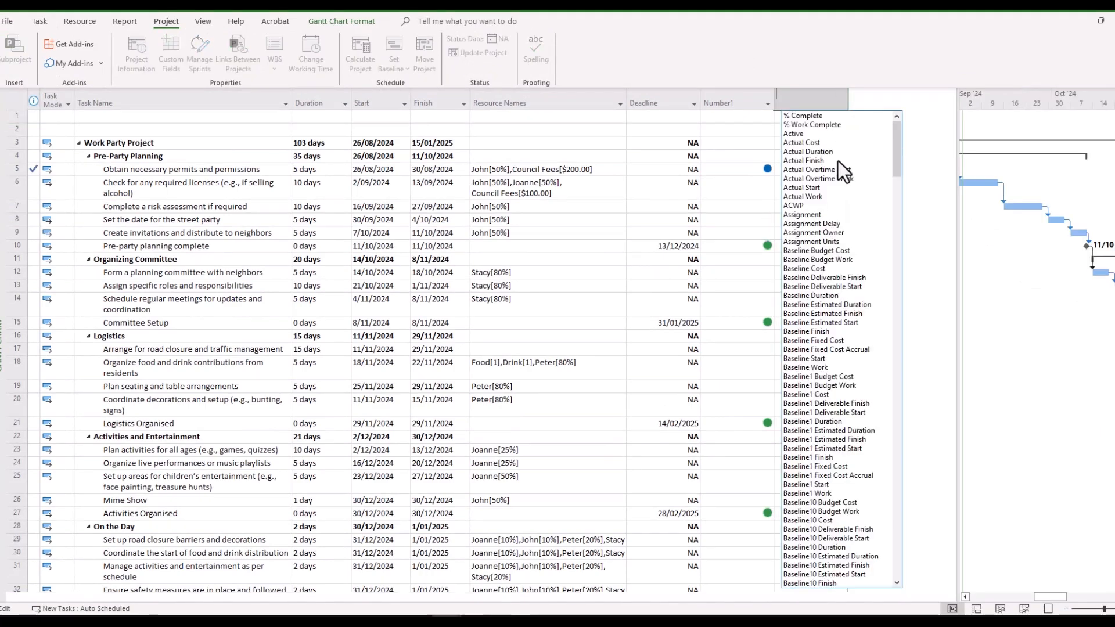
pyautogui.click(802, 359)
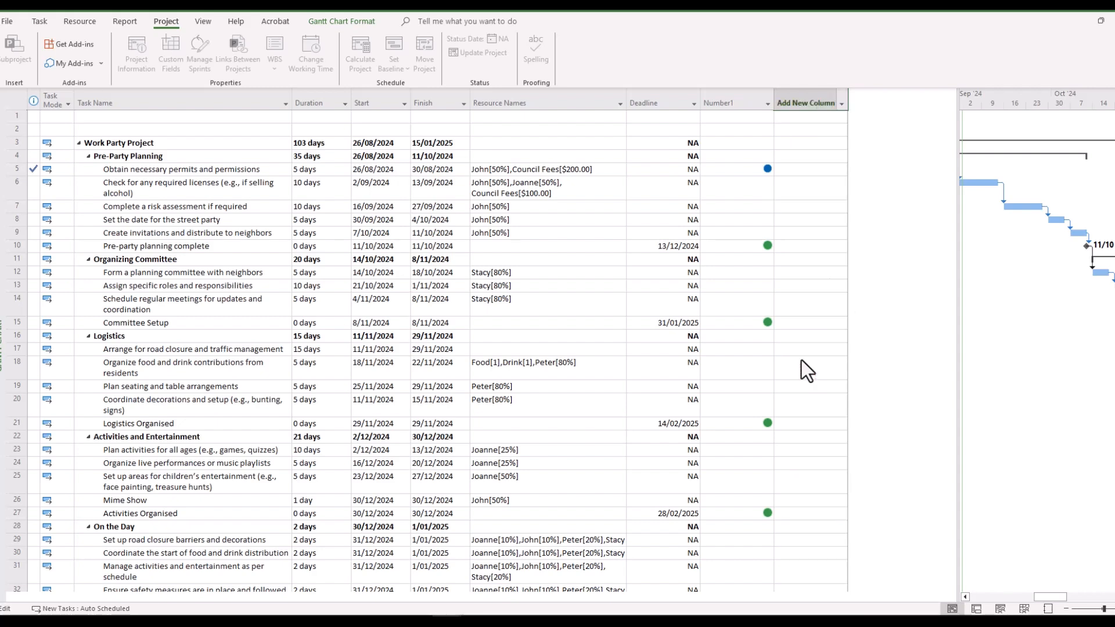
pyautogui.click(803, 170)
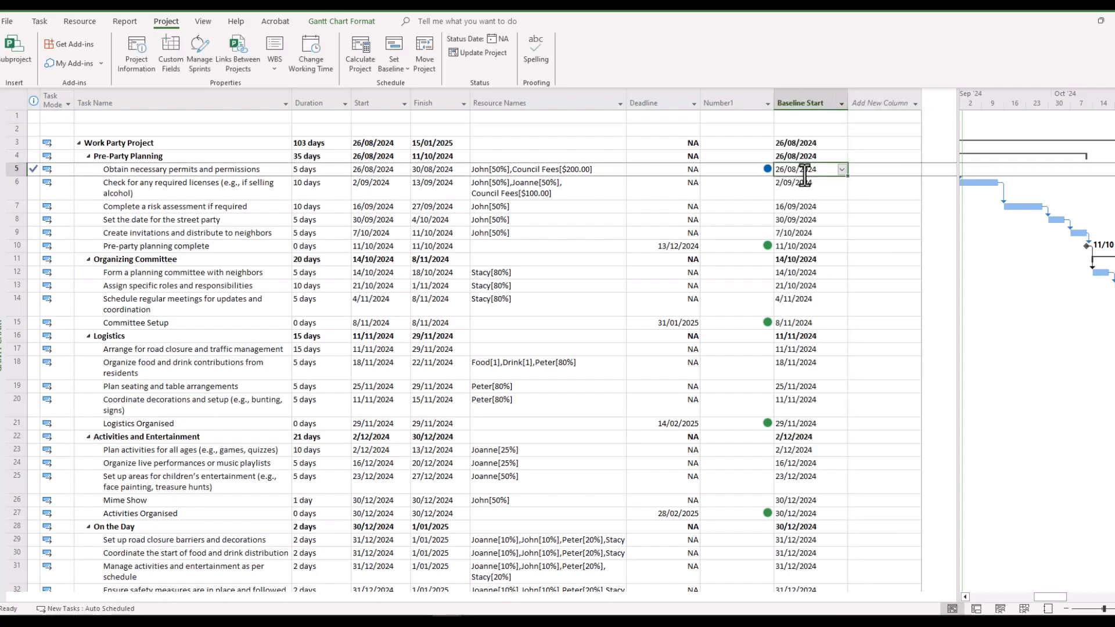
pyautogui.click(372, 170)
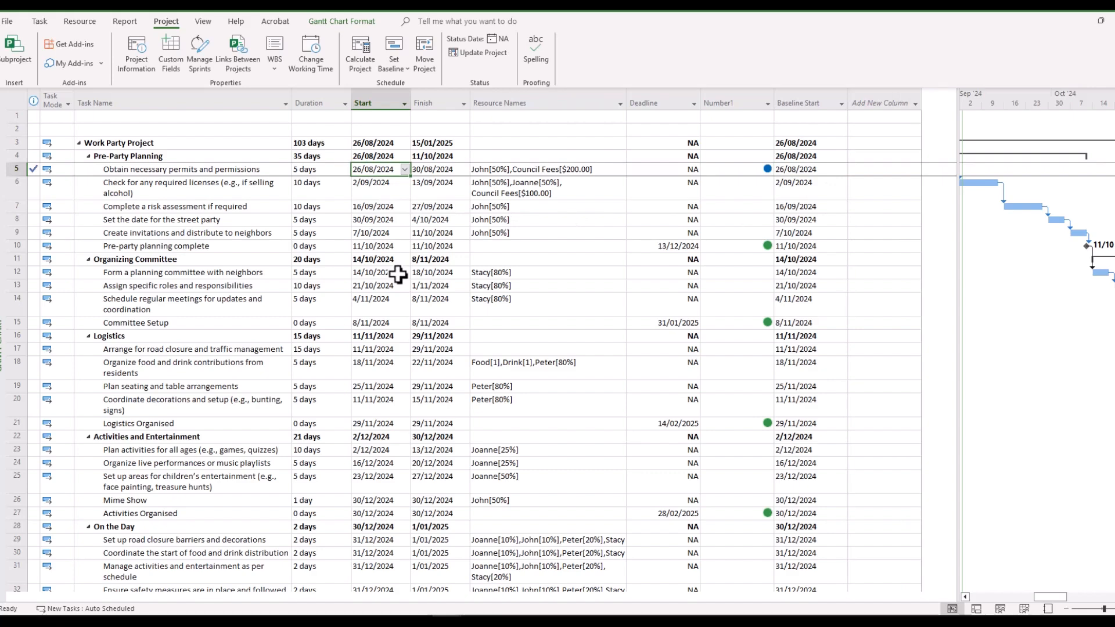
# Add a Baseline Finish column and confirm it matches the current finish dates
pyautogui.click(915, 105)
pyautogui.click(871, 332)
pyautogui.click(885, 169)
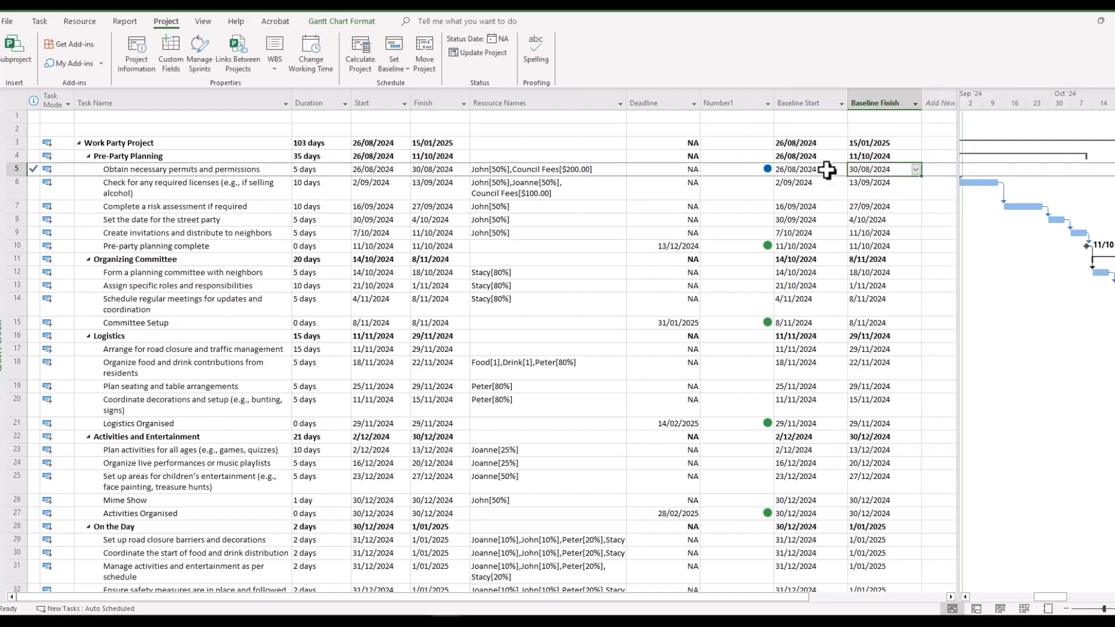
pyautogui.click(430, 170)
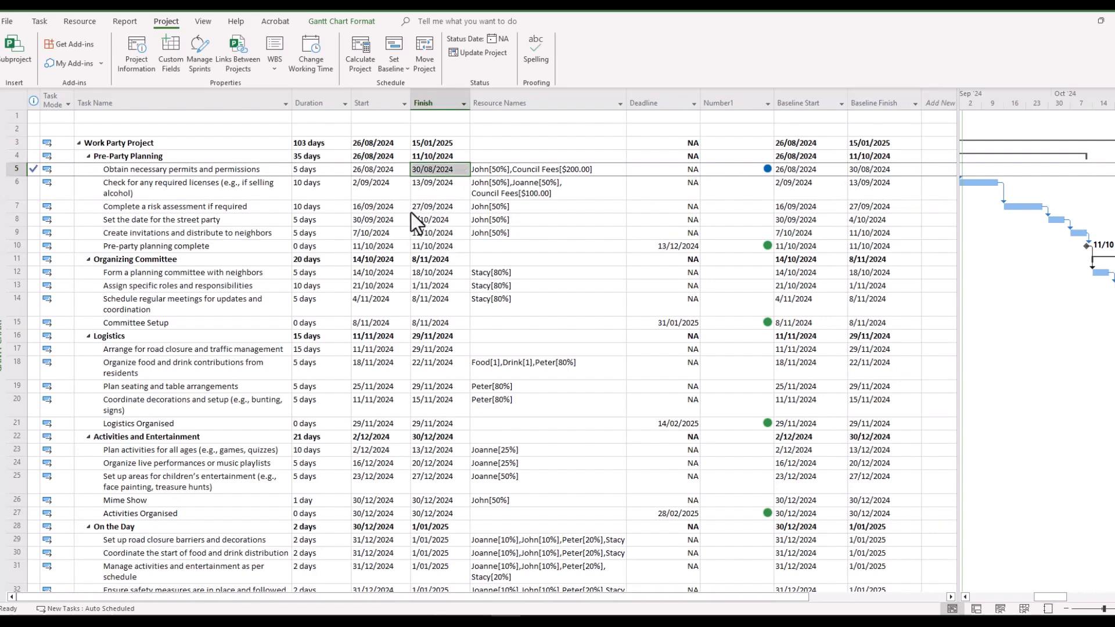
pyautogui.click(314, 188)
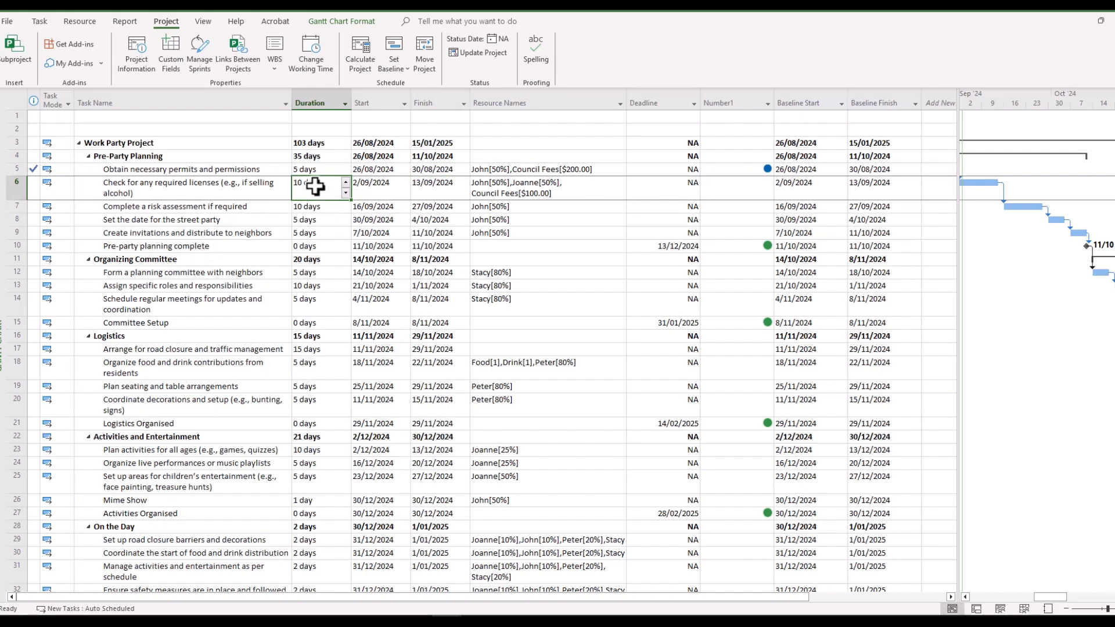
# Change the licence-check task's duration to 20 days and check its new 27/09/2024 finish
pyautogui.write('20')
pyautogui.click(312, 230)
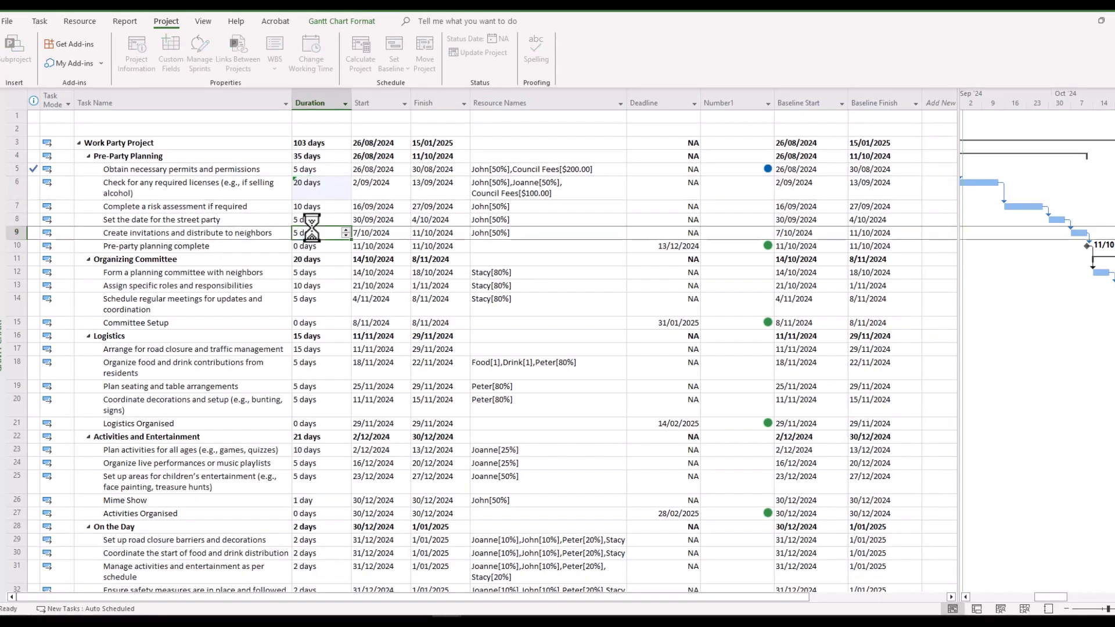
pyautogui.click(440, 194)
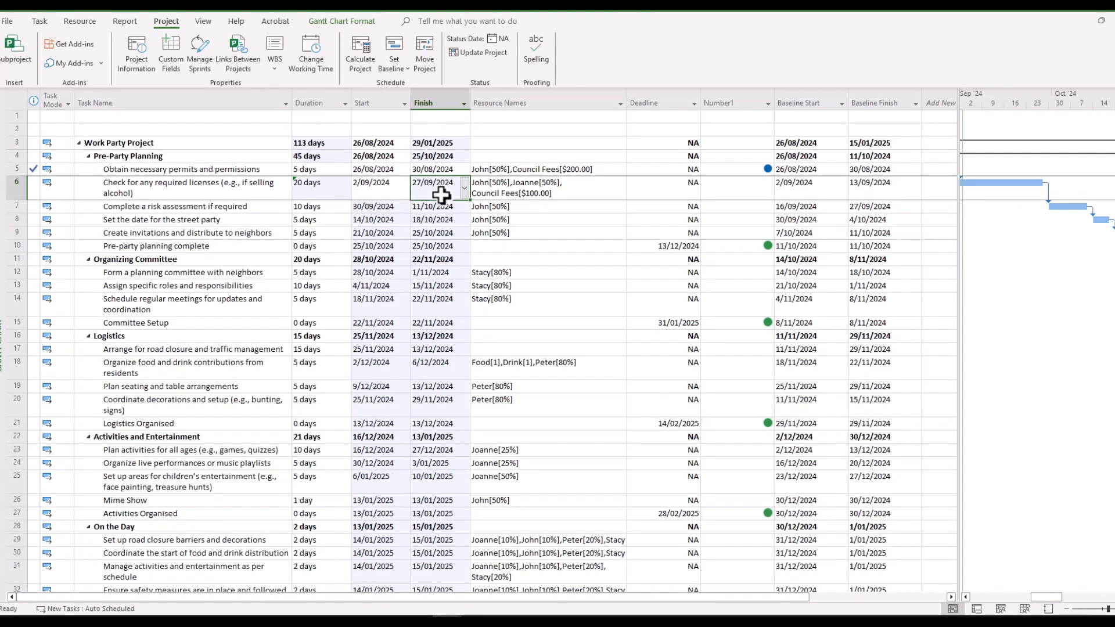
pyautogui.click(881, 193)
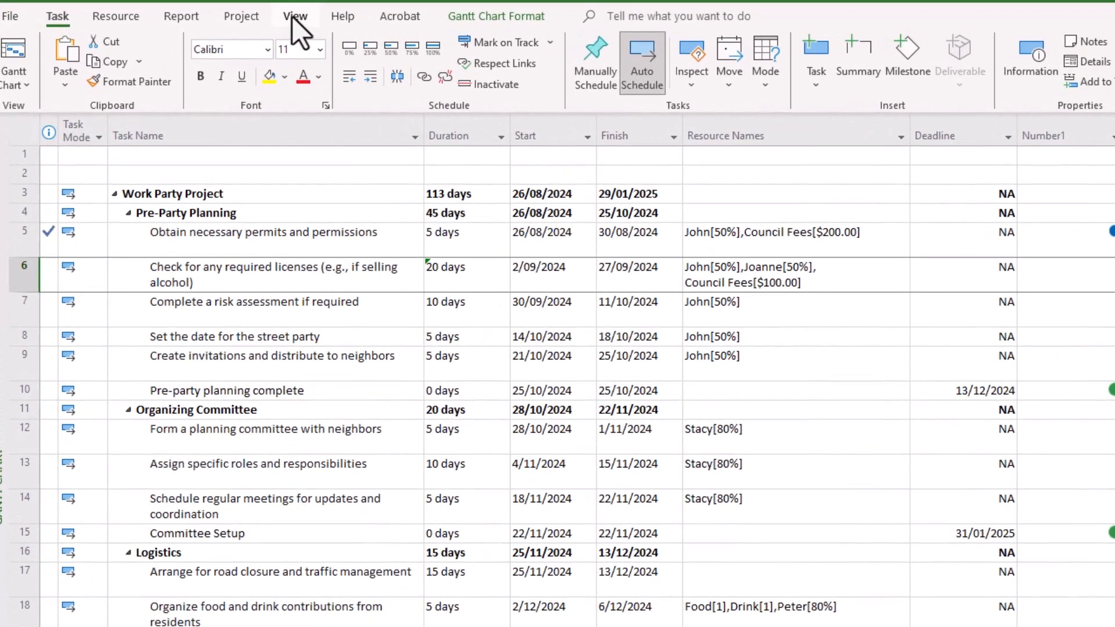
# Apply the Variance table and widen the Task Name column so names fit
pyautogui.click(292, 16)
pyautogui.click(517, 85)
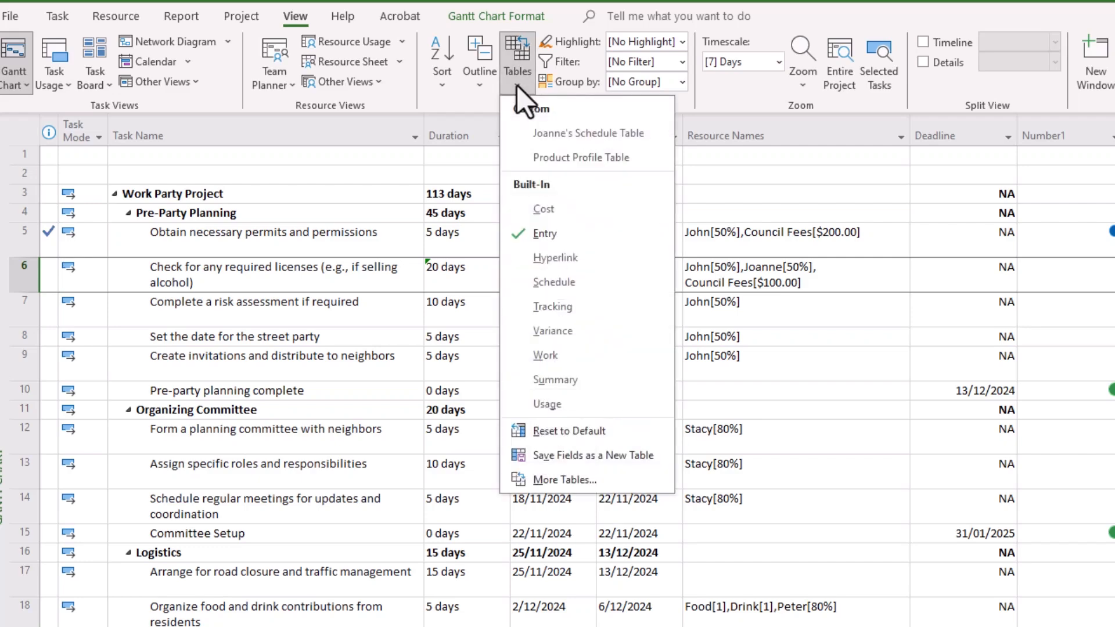
pyautogui.click(562, 330)
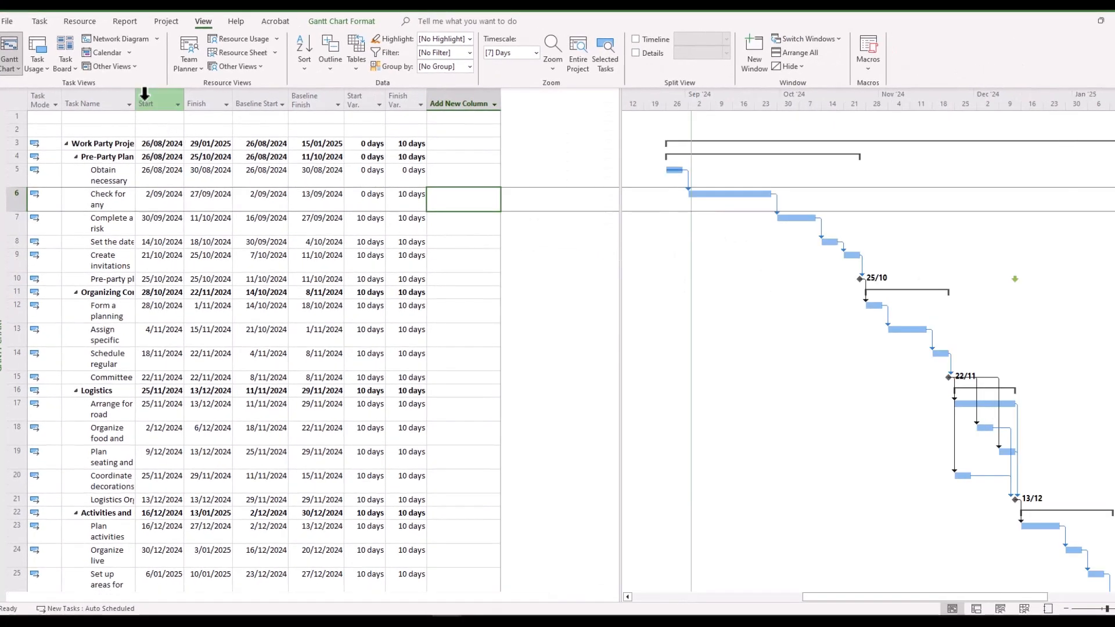
pyautogui.moveTo(136, 103); pyautogui.dragTo(227, 104)
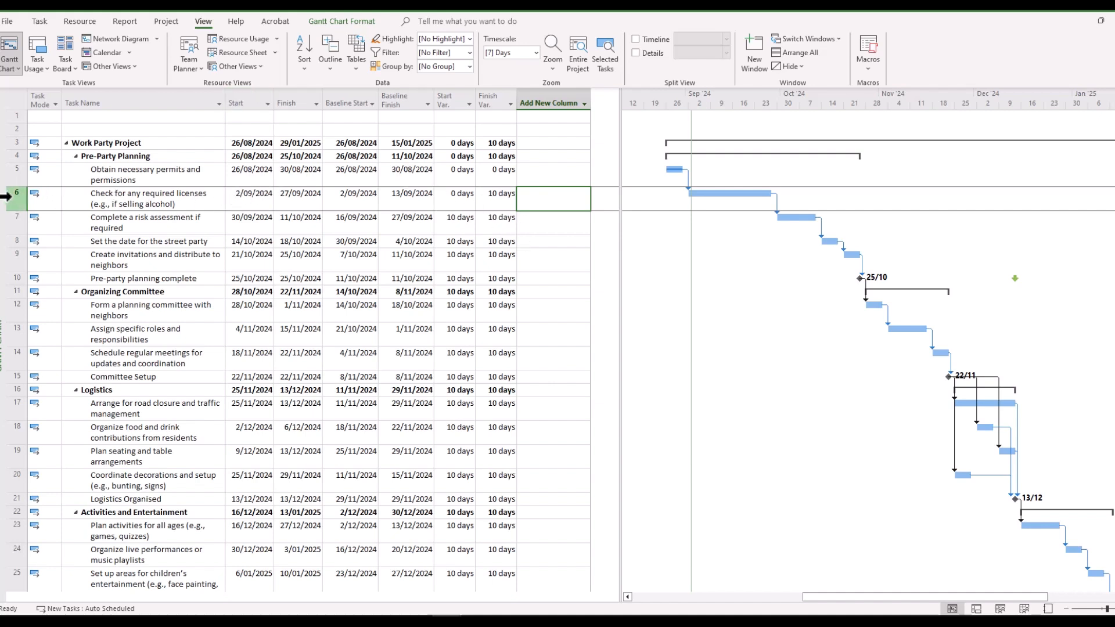
# Review the Finish Var. values for rows 6–12, showing tasks slipping 10 days
pyautogui.click(7, 197)
pyautogui.click(299, 199)
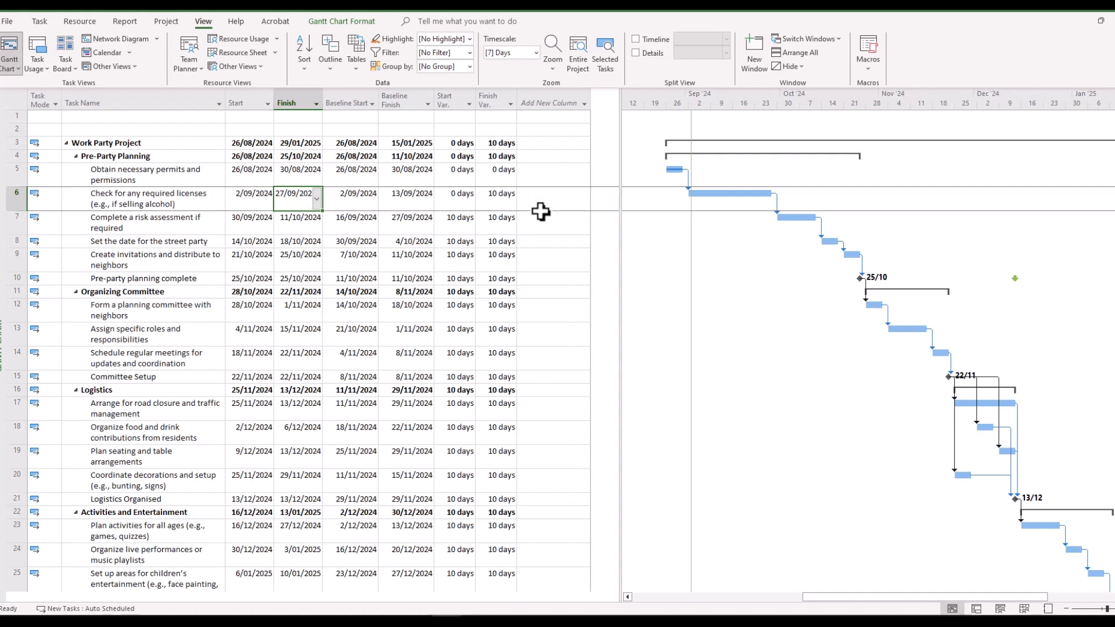
pyautogui.click(503, 202)
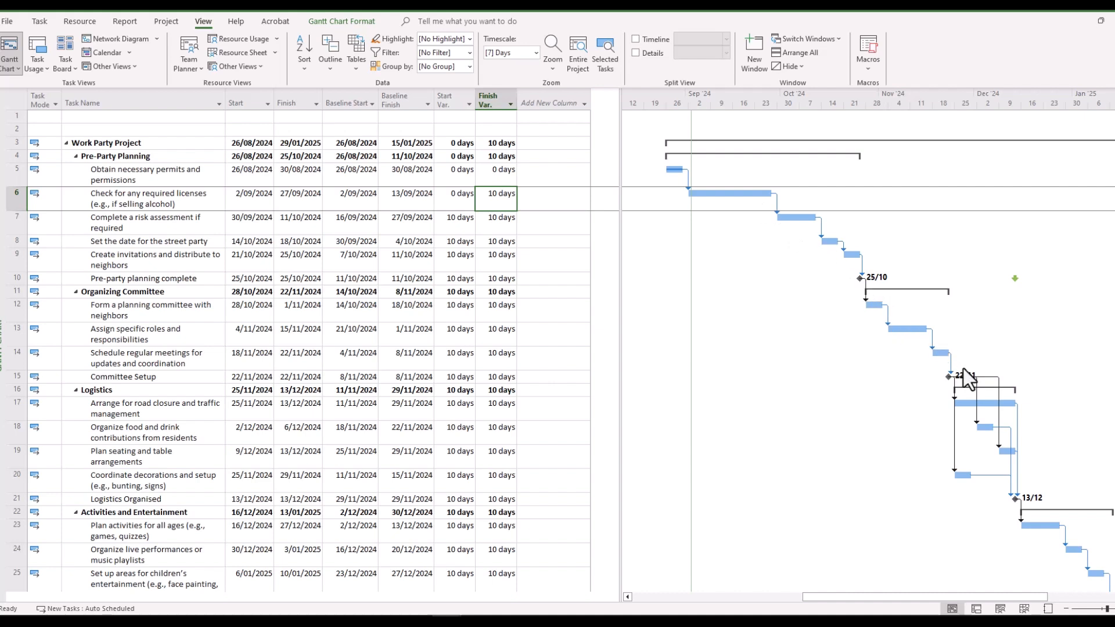
pyautogui.click(494, 228)
pyautogui.click(498, 242)
pyautogui.click(503, 264)
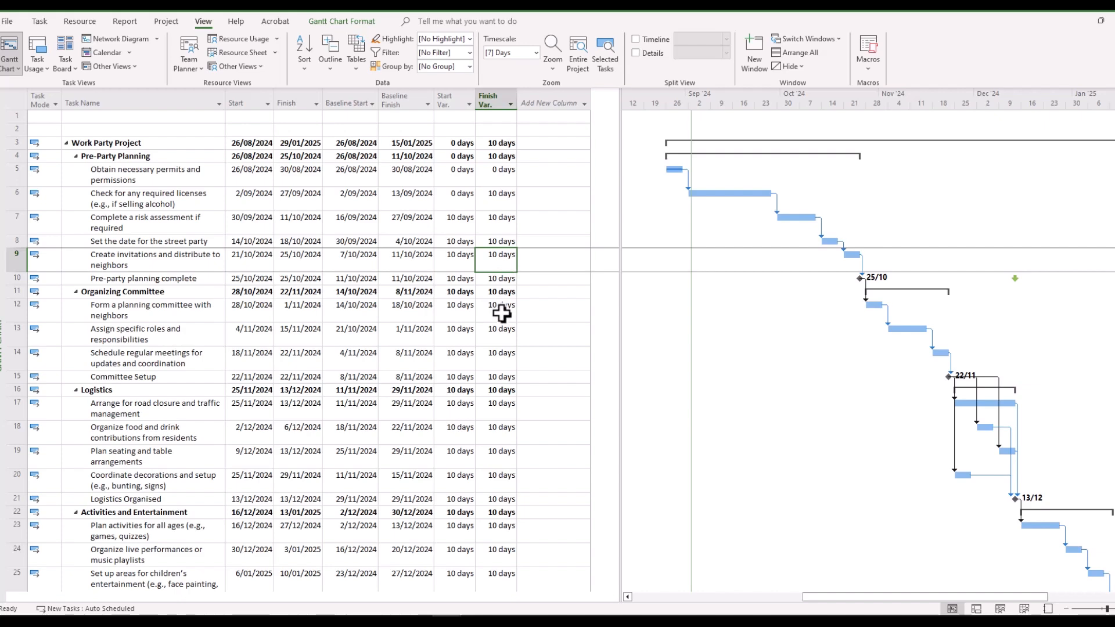
pyautogui.click(502, 312)
pyautogui.scroll(-3, 501, 313)
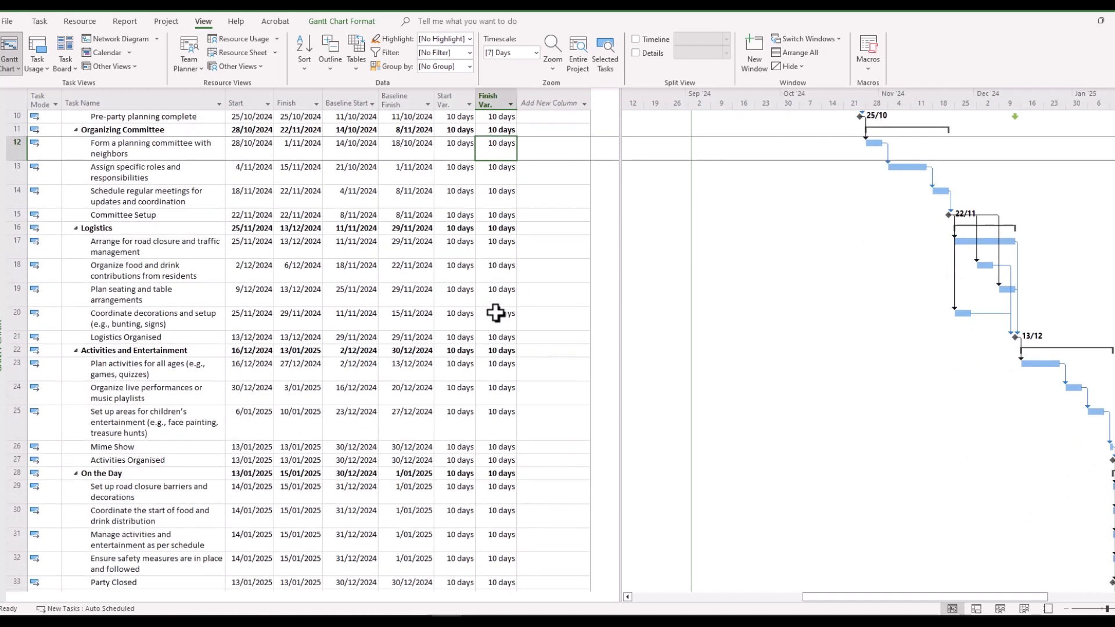
pyautogui.scroll(3, 495, 313)
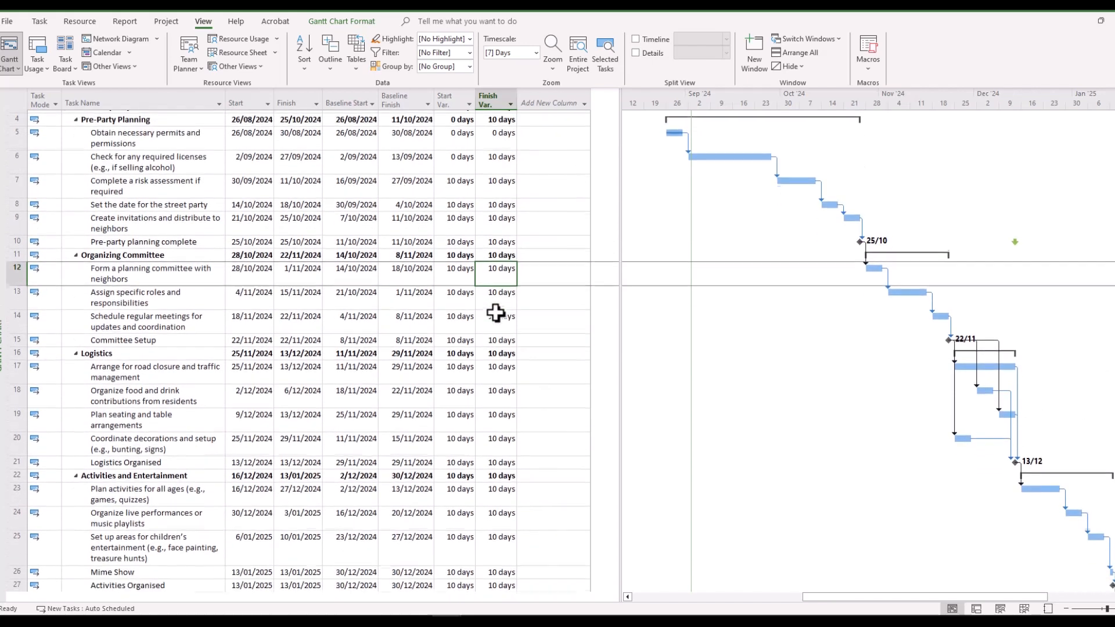
pyautogui.scroll(1, 495, 313)
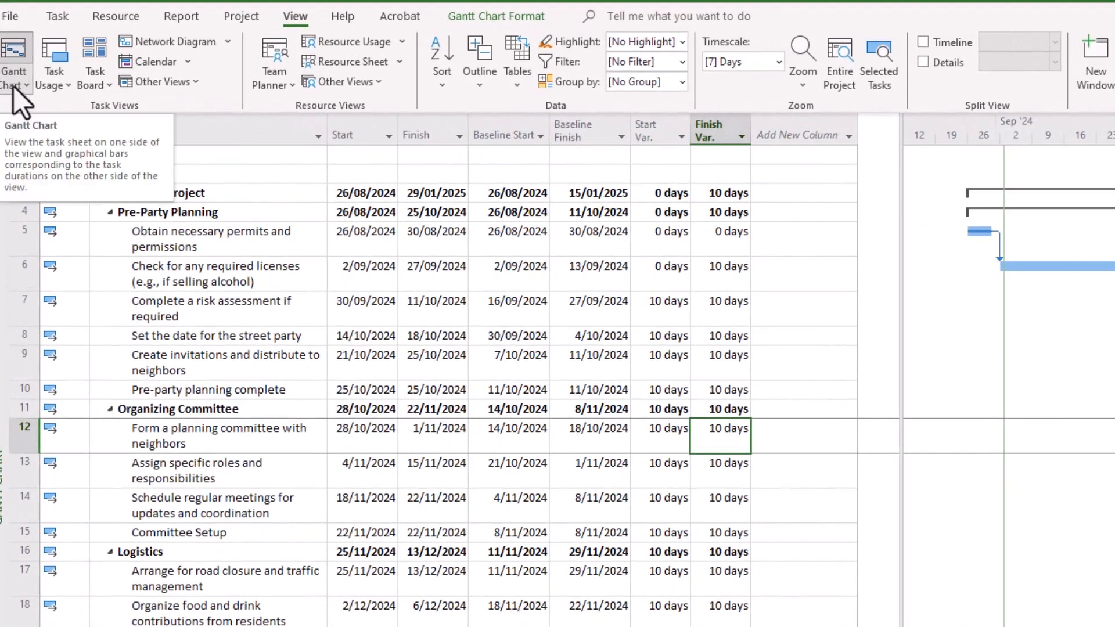
# Switch to Tracking Gantt and zoom the timescale out to five-day units
pyautogui.click(13, 85)
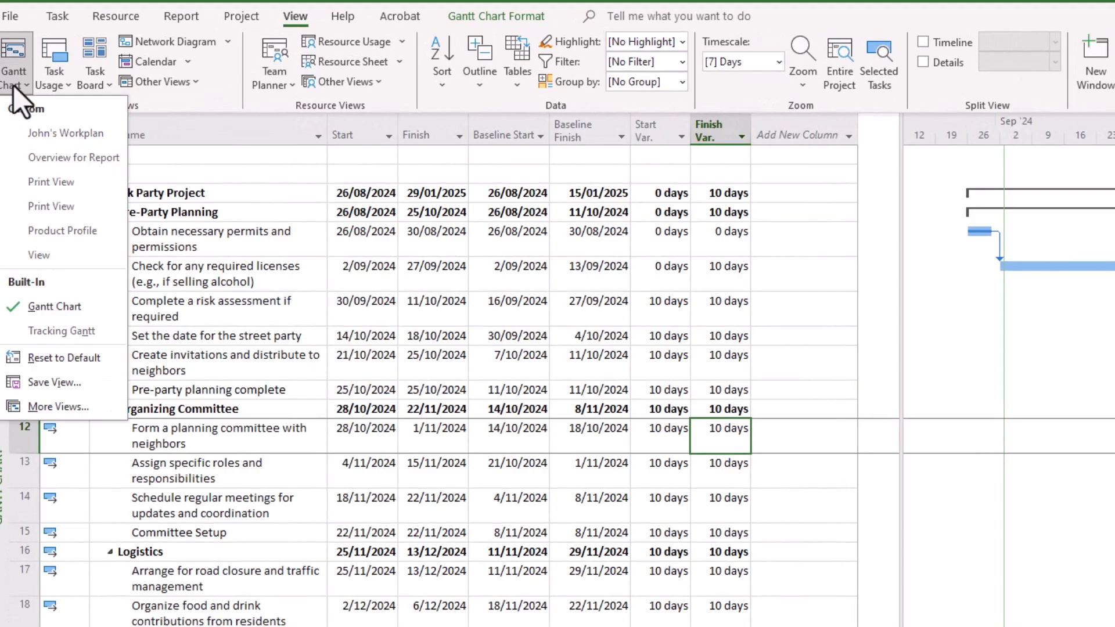
pyautogui.click(40, 331)
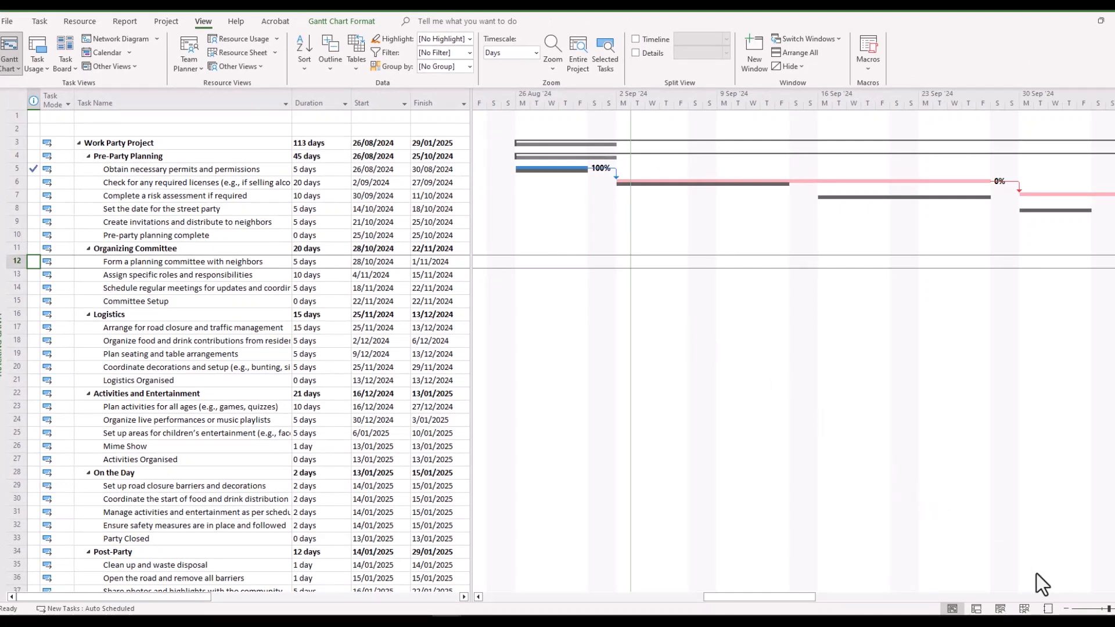
pyautogui.click(1066, 609)
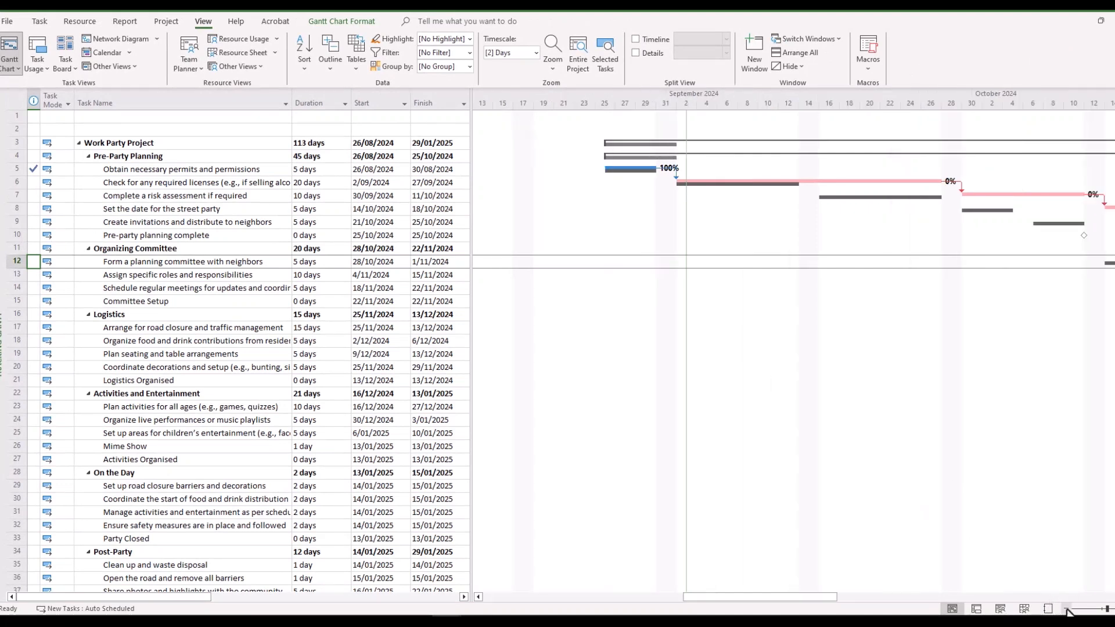
pyautogui.click(1066, 608)
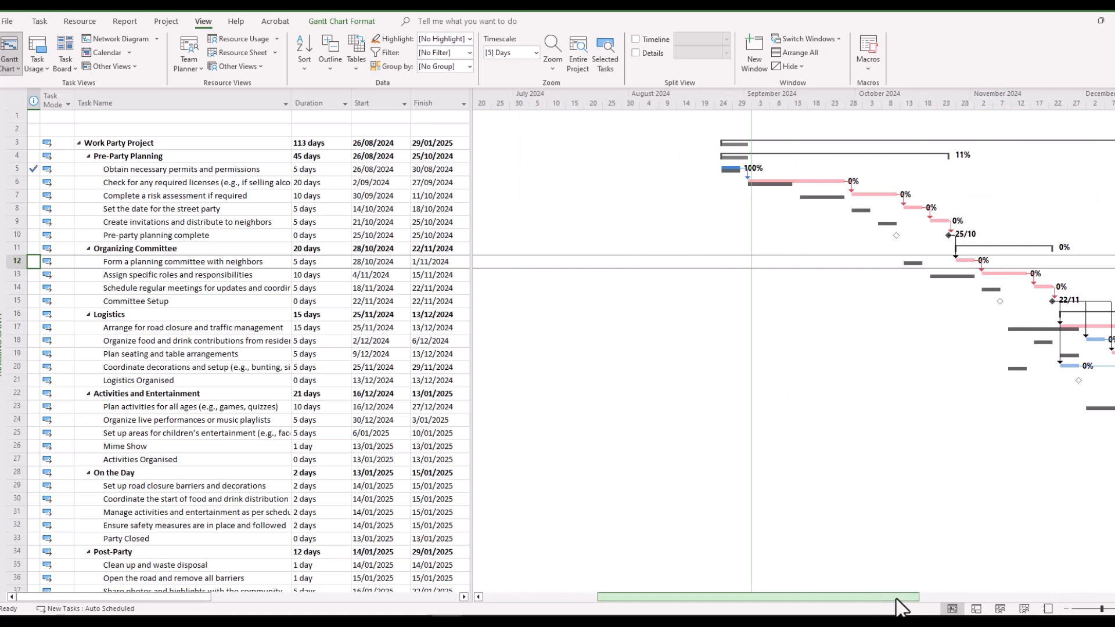
pyautogui.moveTo(894, 607); pyautogui.dragTo(957, 605)
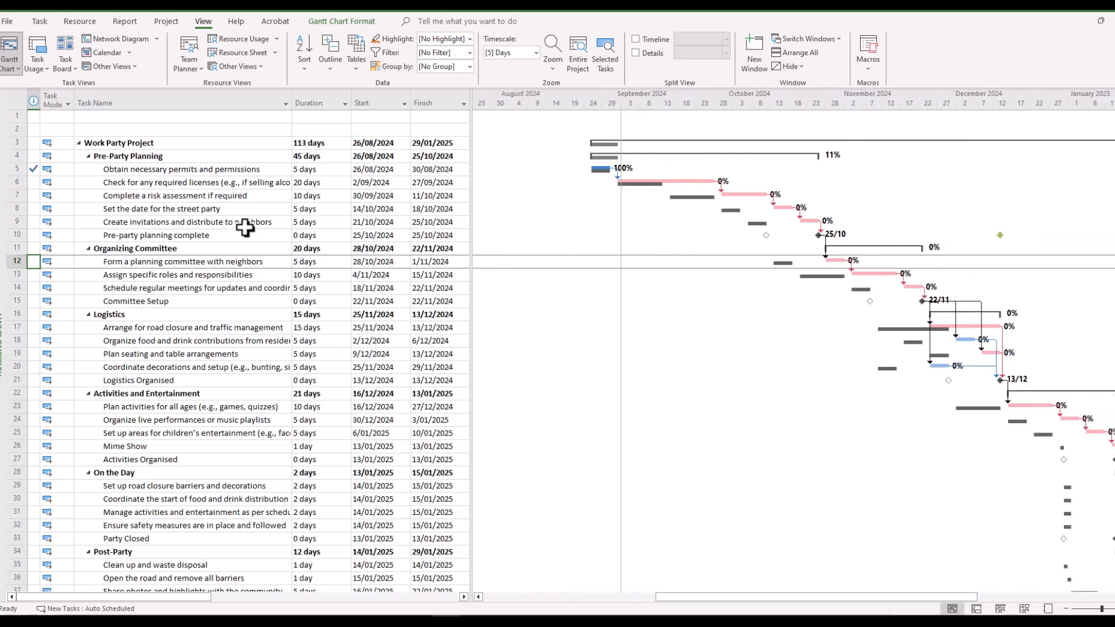
pyautogui.click(16, 182)
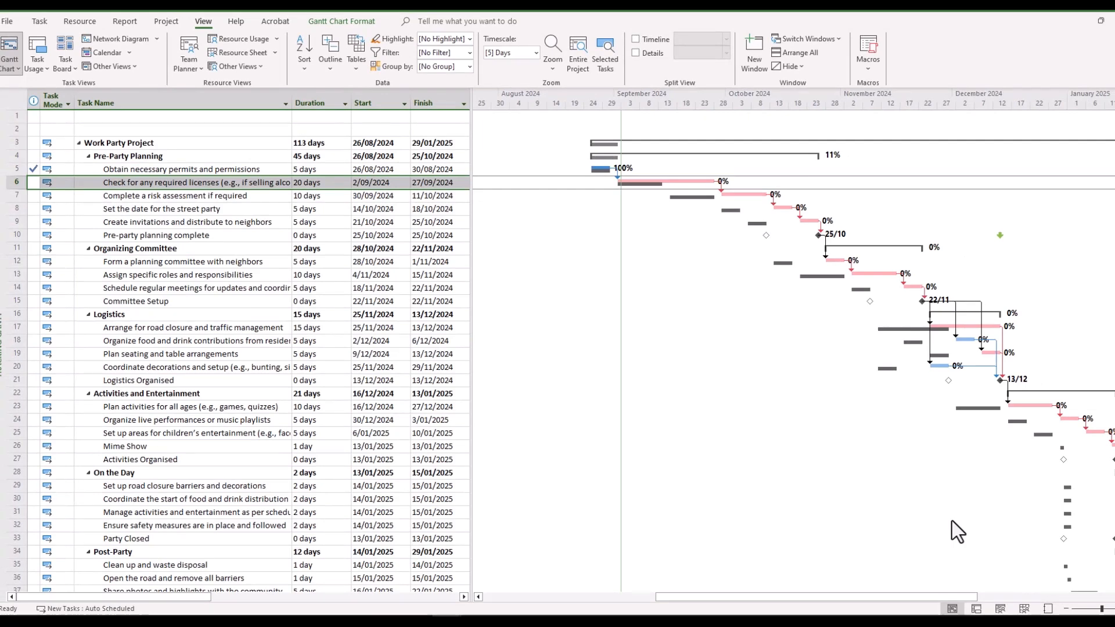
pyautogui.moveTo(943, 596)
pyautogui.mouseDown()
pyautogui.moveTo(1049, 598)
pyautogui.moveTo(811, 598)
pyautogui.moveTo(922, 598)
pyautogui.mouseUp()
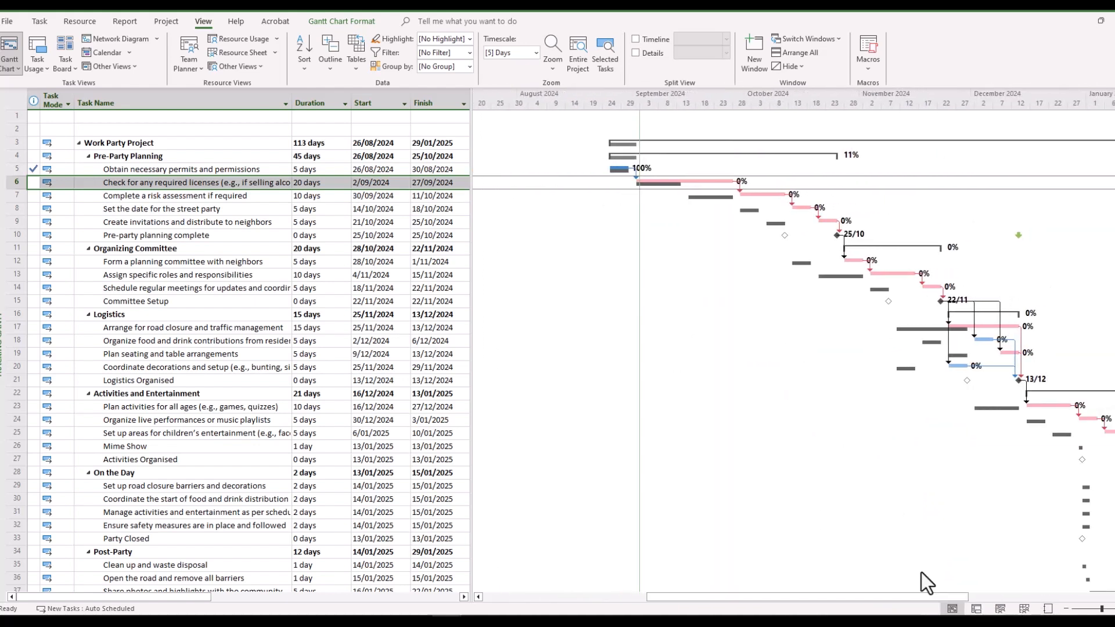